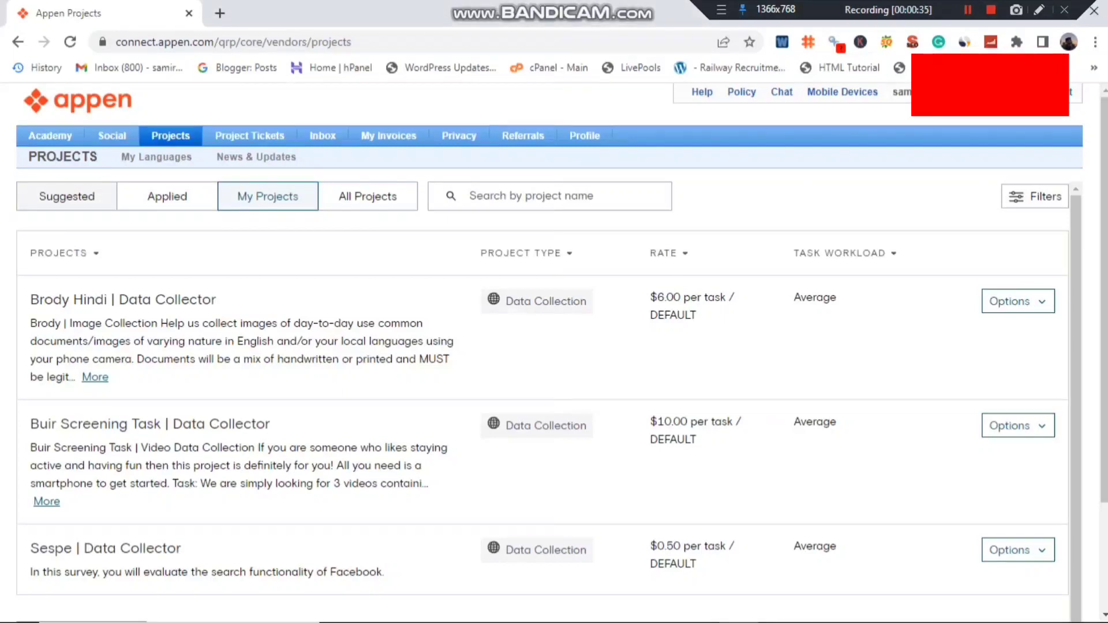
# - Show the suggested projects and read the full description of the Willis | Data Collector project
pyautogui.click(66, 196)
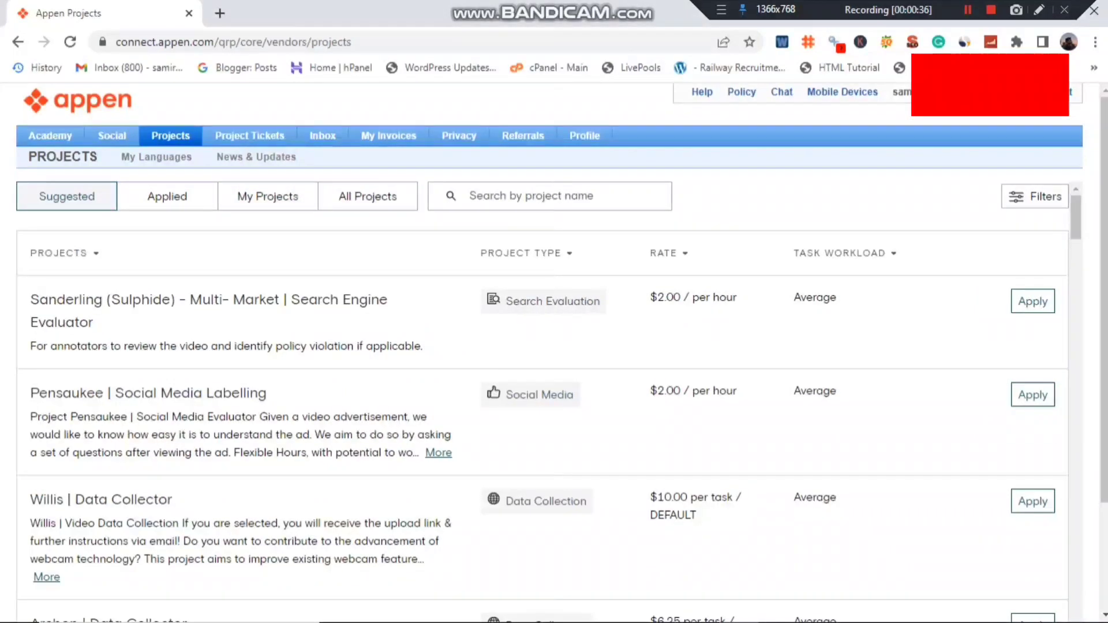
pyautogui.scroll(-1, 543, 402)
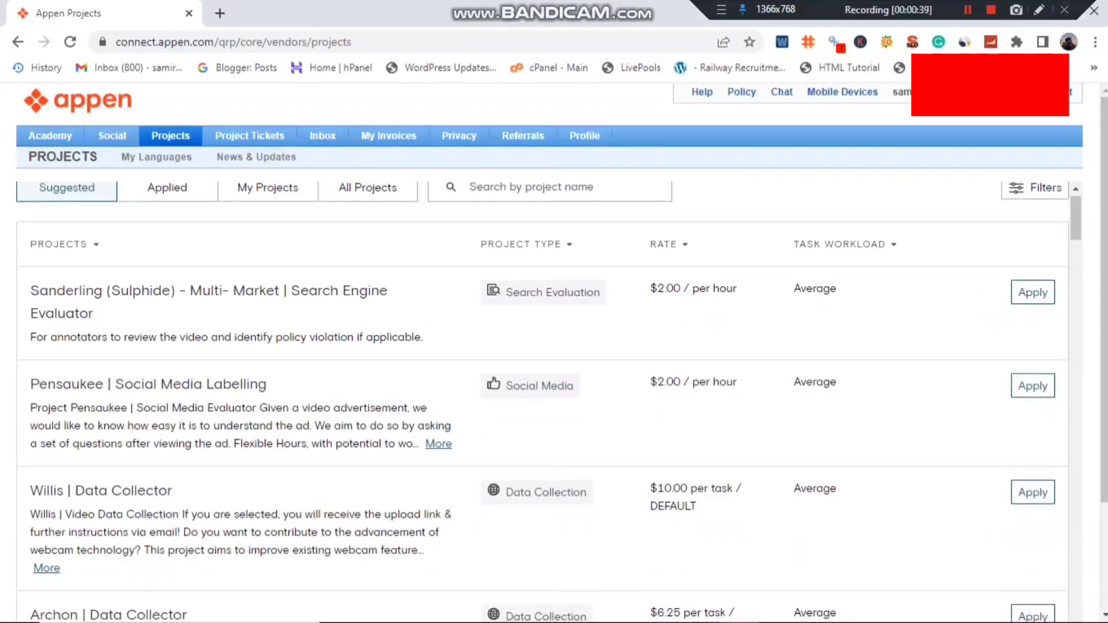
pyautogui.scroll(-5, 542, 402)
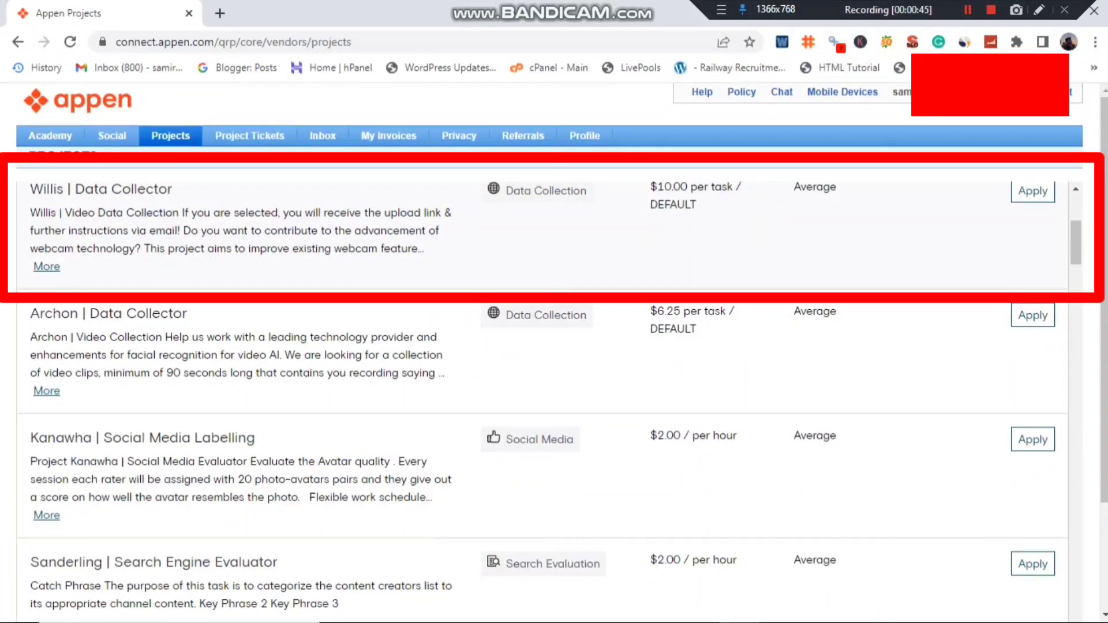
pyautogui.click(46, 266)
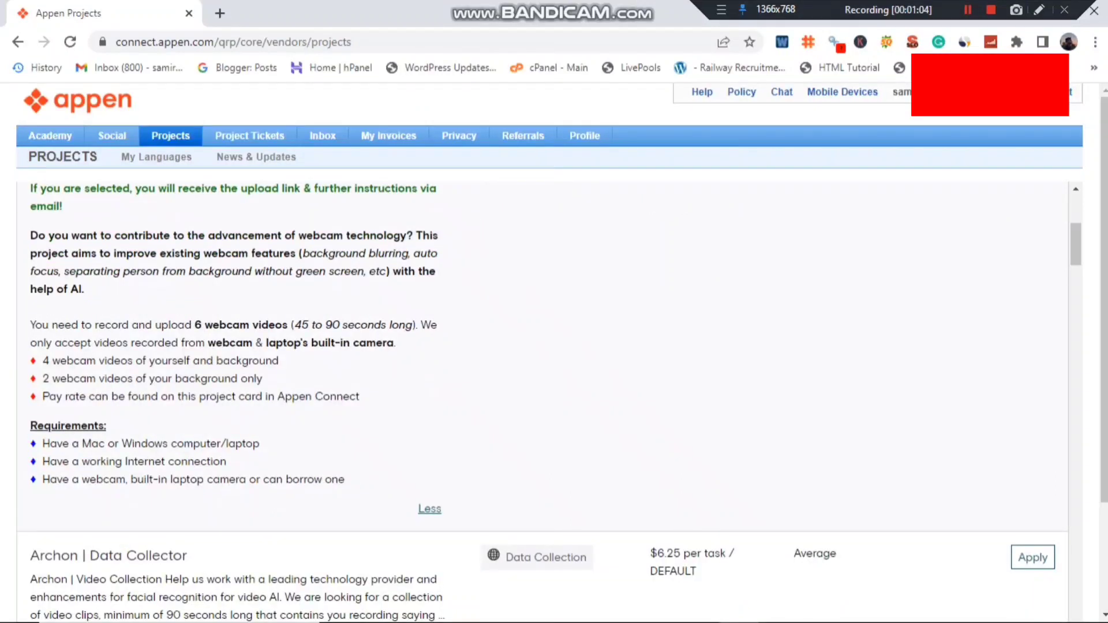
pyautogui.scroll(1, 543, 402)
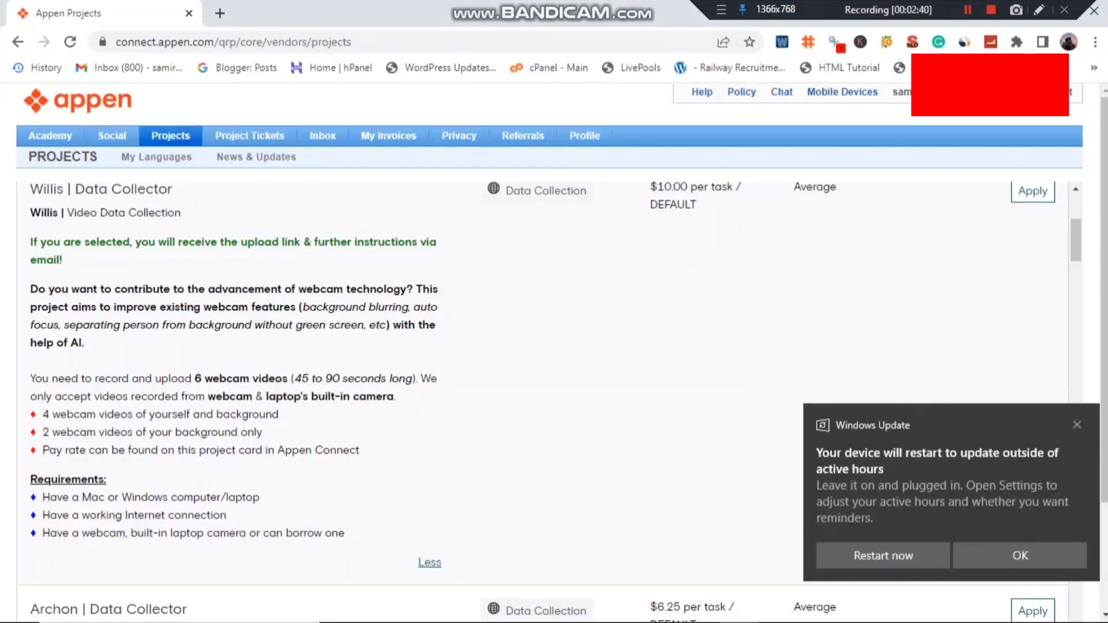
pyautogui.scroll(-1, 543, 404)
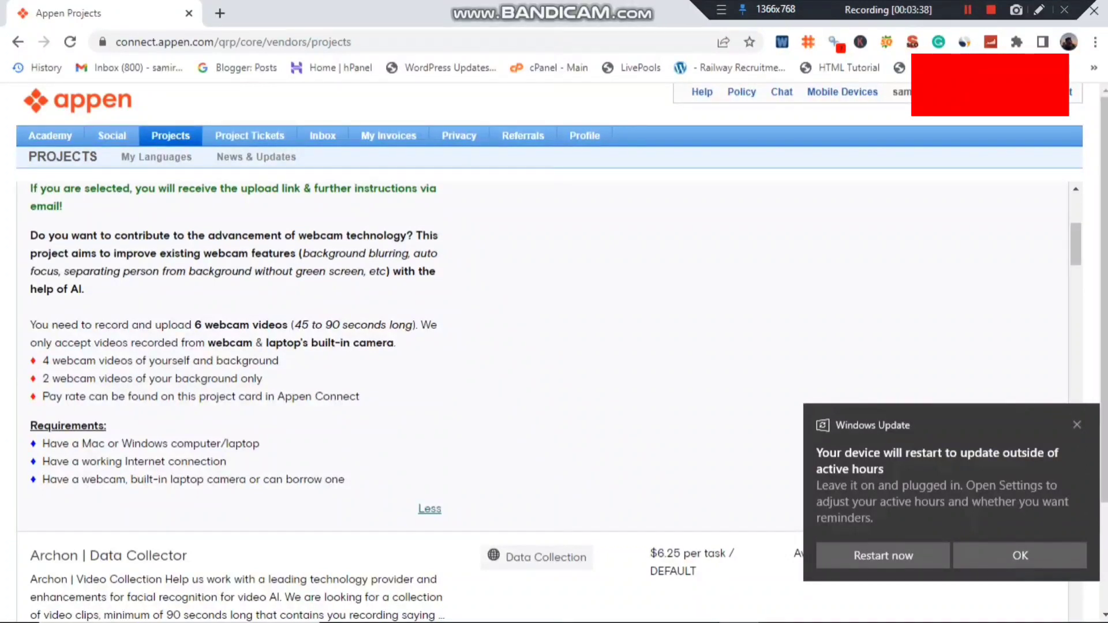
pyautogui.scroll(2, 405, 346)
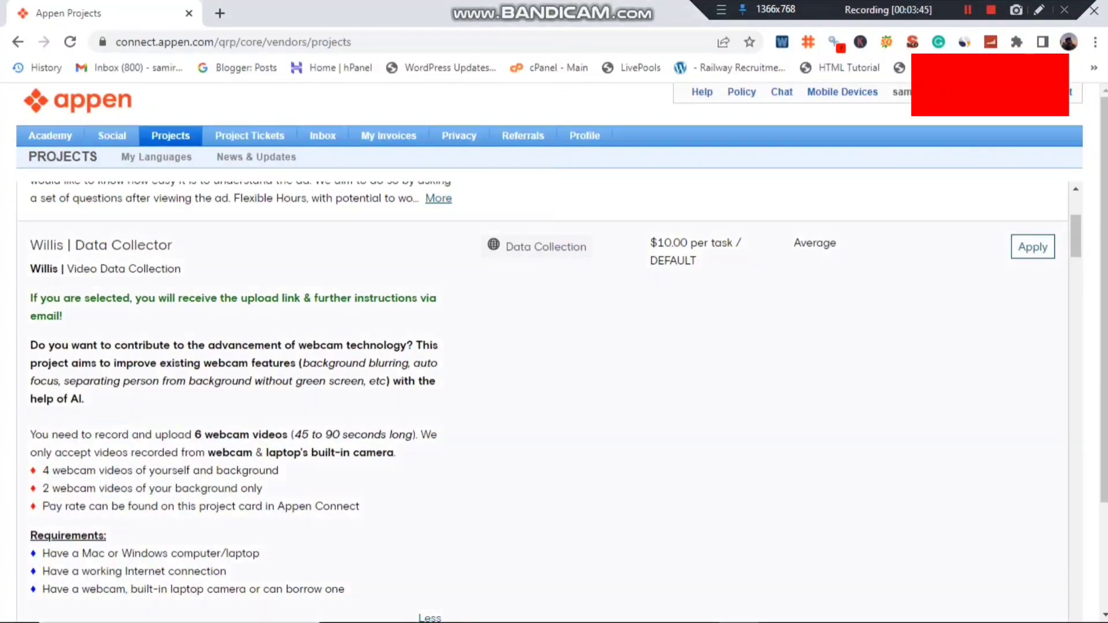
# - Apply to the Willis | Data Collector project and agree to the Falcon Project Confidentiality Acknowledgement and Agreement
pyautogui.click(1033, 246)
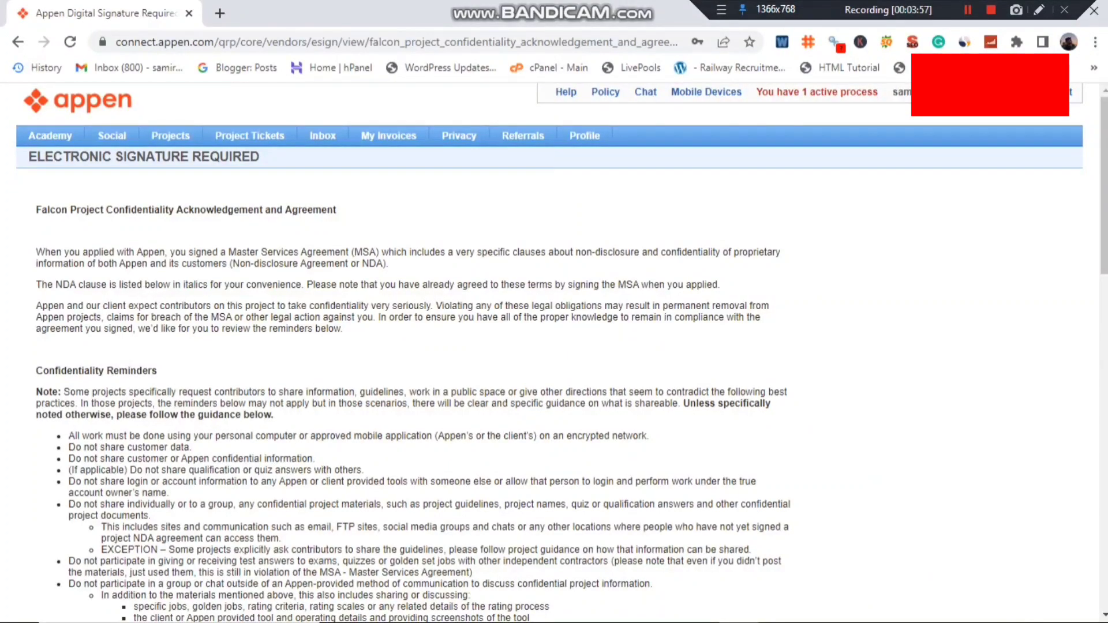
pyautogui.scroll(-5, 554, 358)
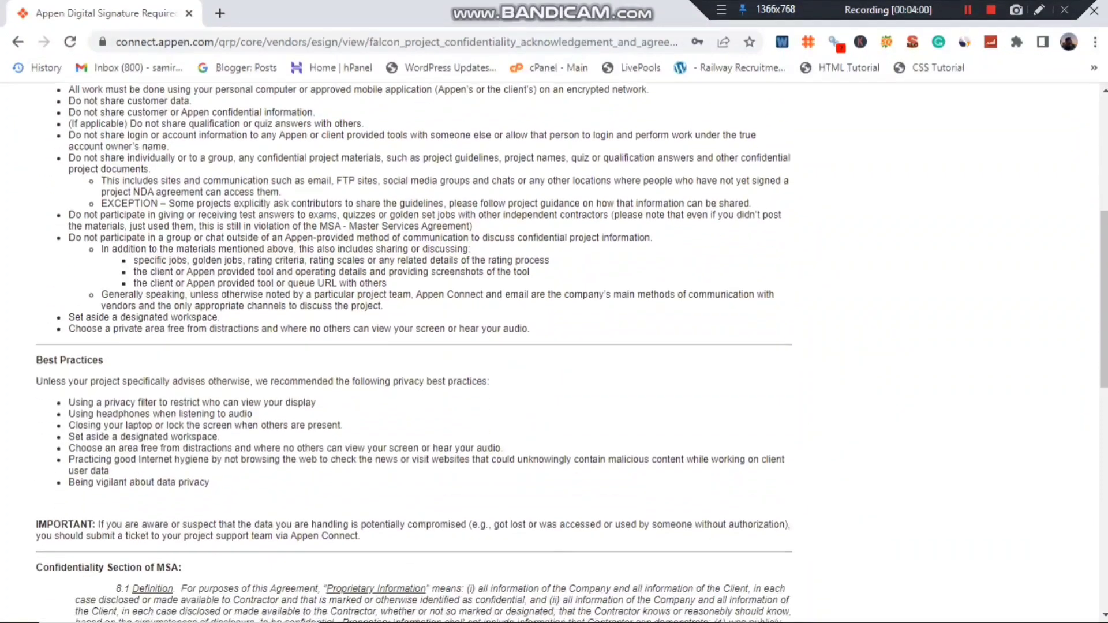
pyautogui.scroll(-7, 413, 352)
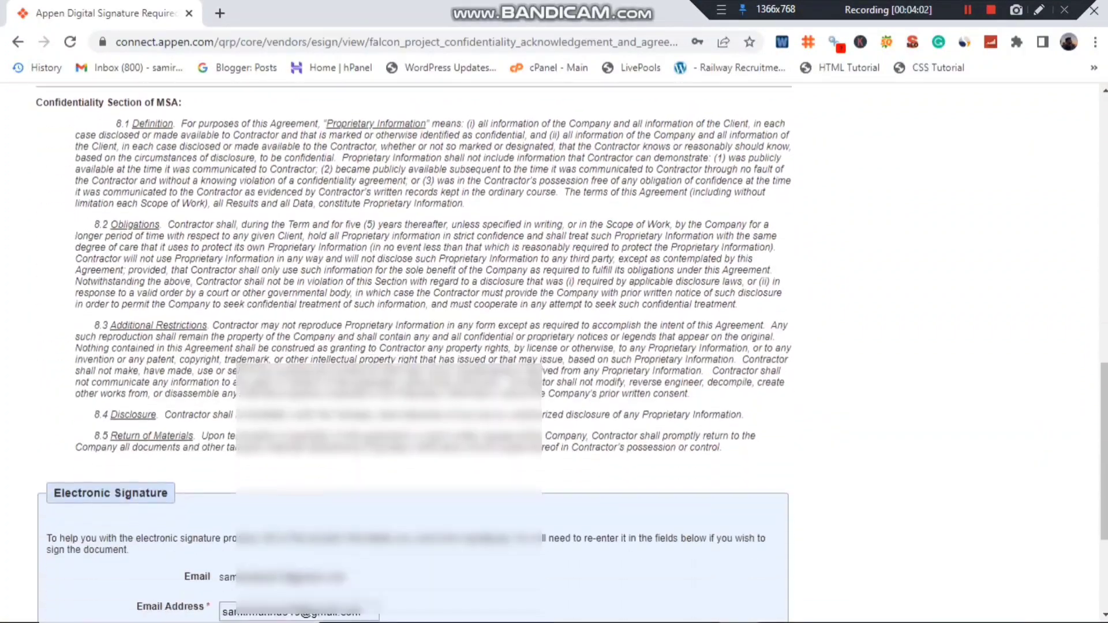
pyautogui.scroll(-3, 413, 352)
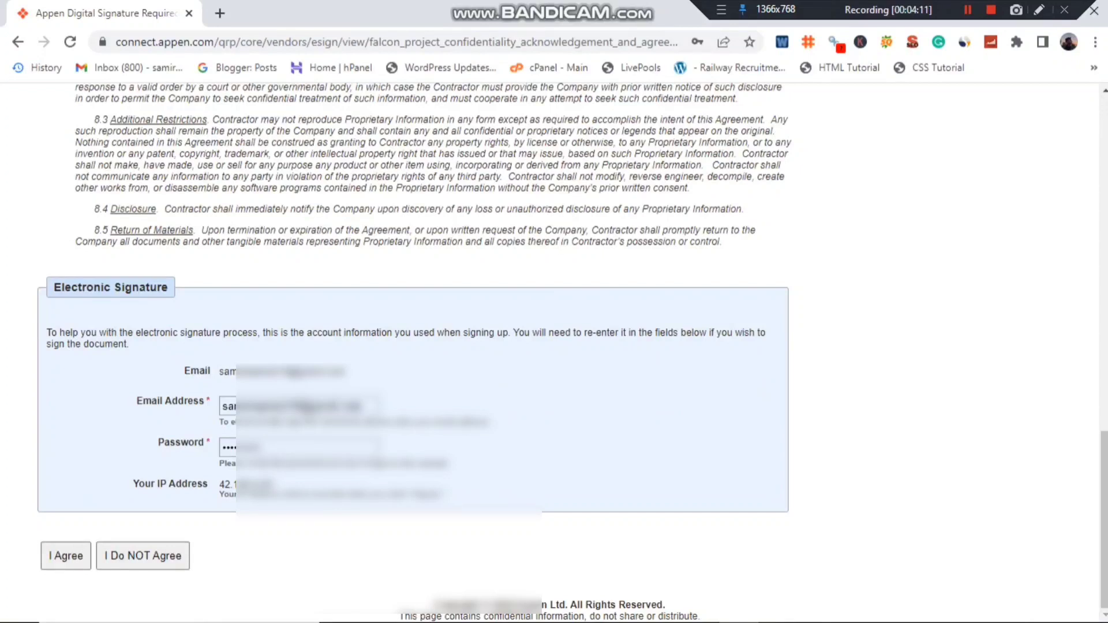
pyautogui.click(65, 556)
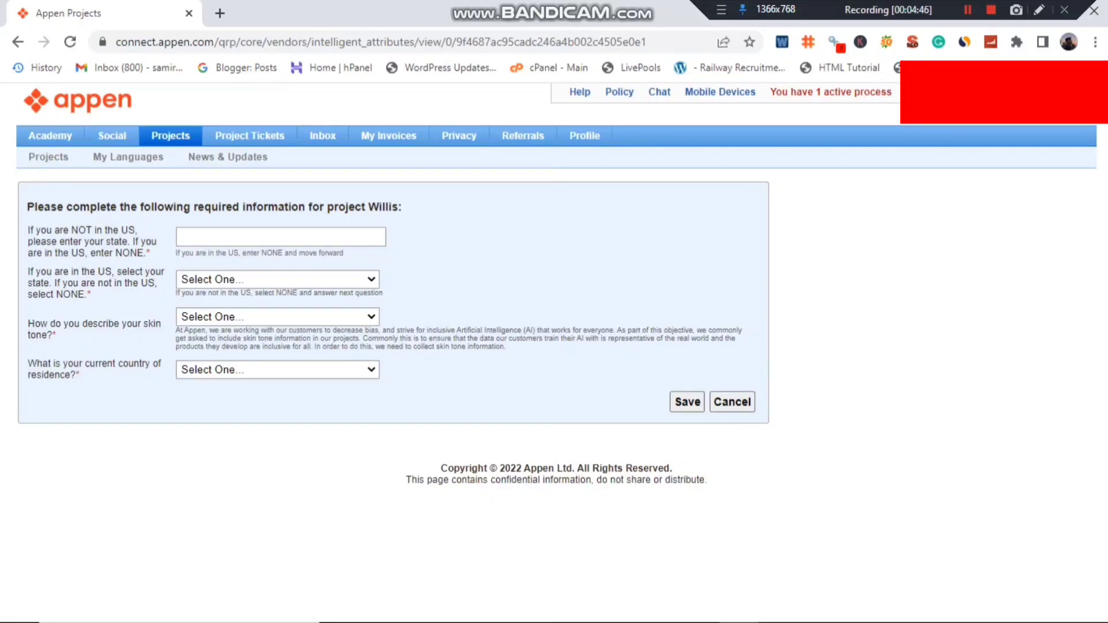
# - Enter WEST BENGAL as the state outside the US and choose NONE as the US state
pyautogui.click(281, 236)
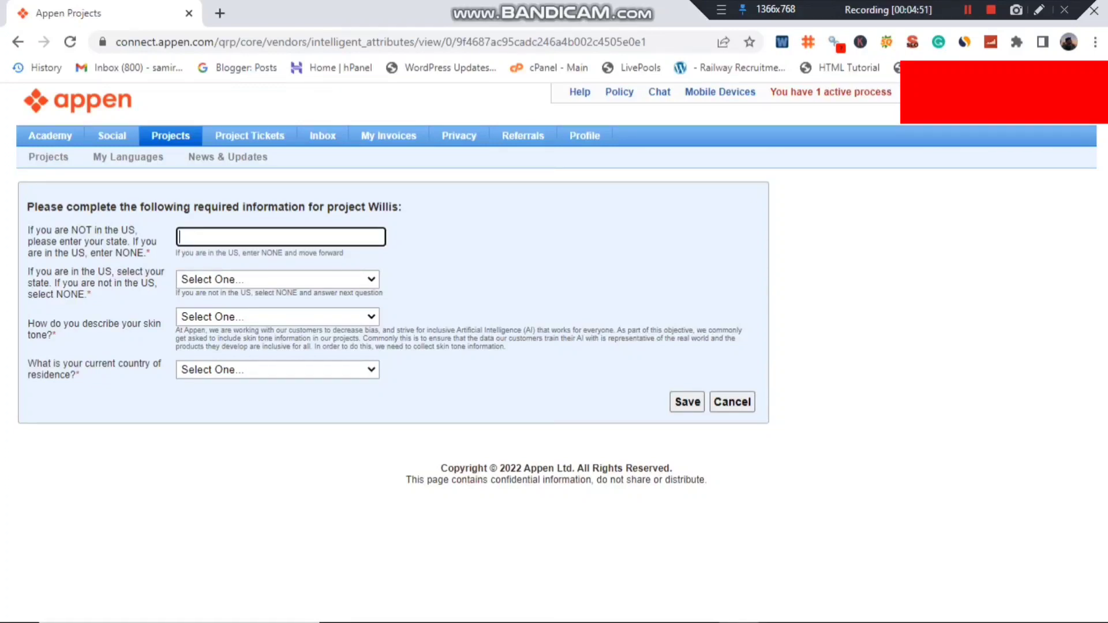
pyautogui.write('WEST BENGAL')
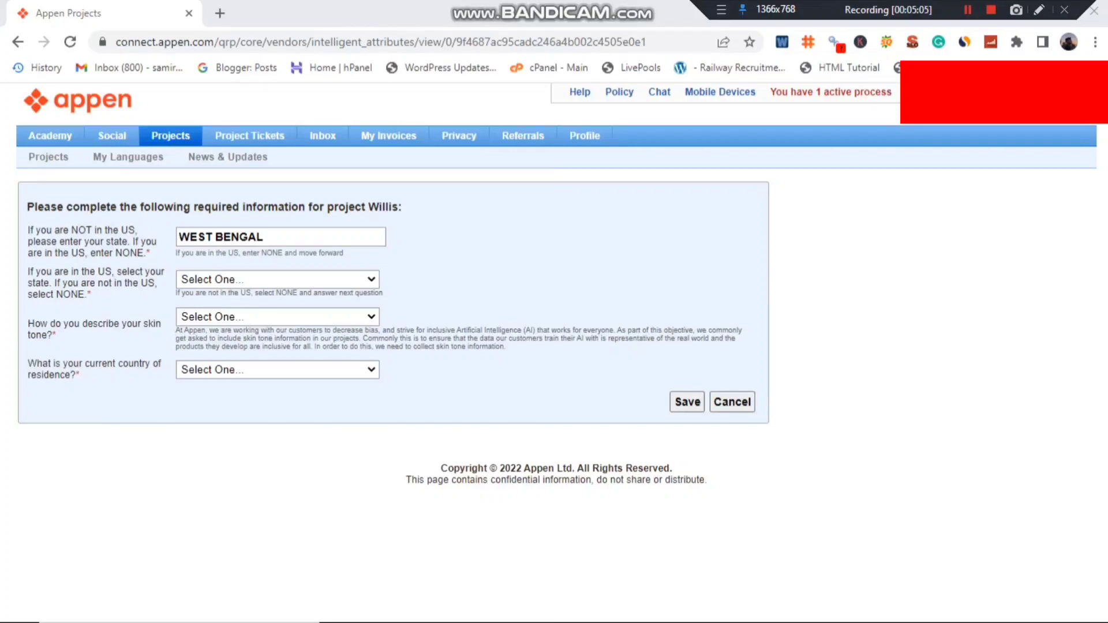
pyautogui.hotkey('alt', 'Down')
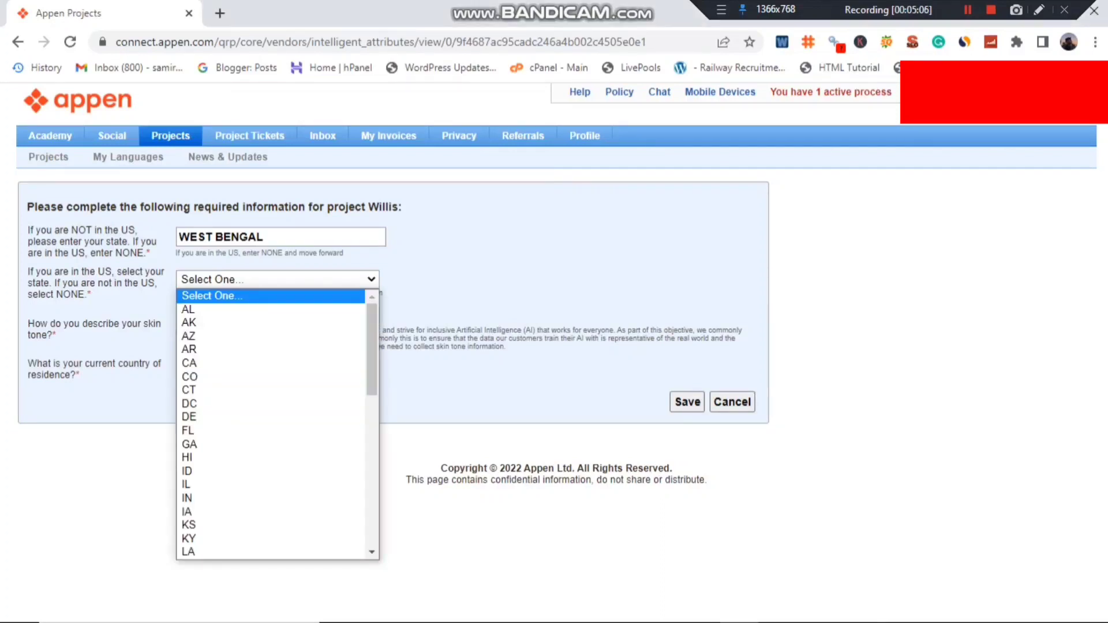
pyautogui.press('Down')
pyautogui.press('Down')
pyautogui.press('Down')
pyautogui.press('Down')
pyautogui.press('Down')
pyautogui.press('Down')
pyautogui.press('Down')
pyautogui.press('Down')
pyautogui.press('Down')
pyautogui.press('w')
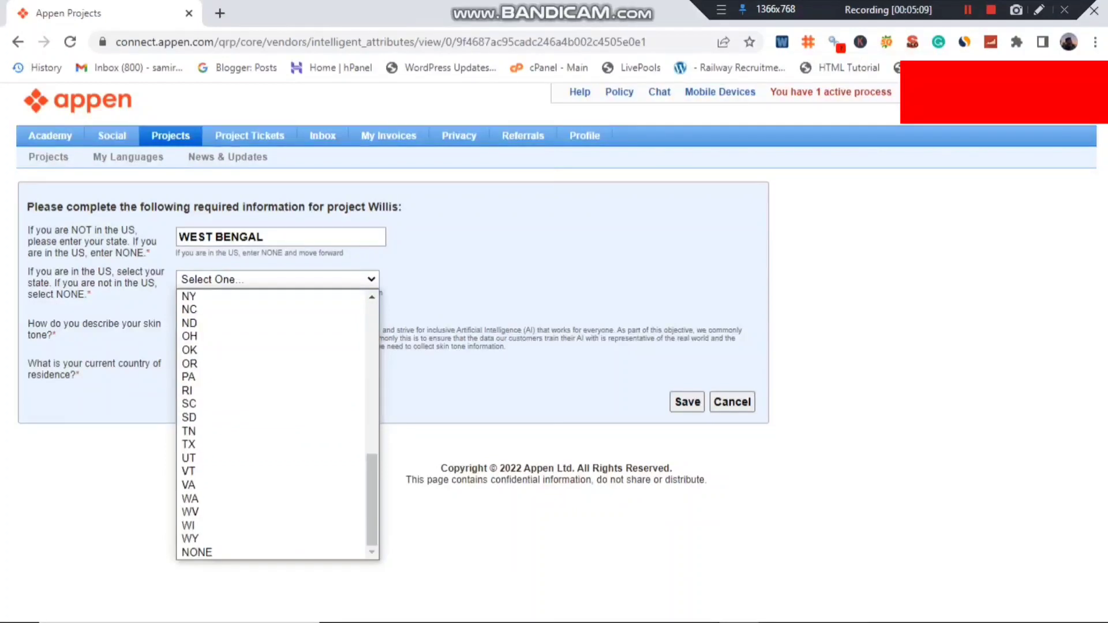
pyautogui.press('Down')
pyautogui.press('Down')
pyautogui.press('Down')
pyautogui.press('Down')
pyautogui.press('Return')
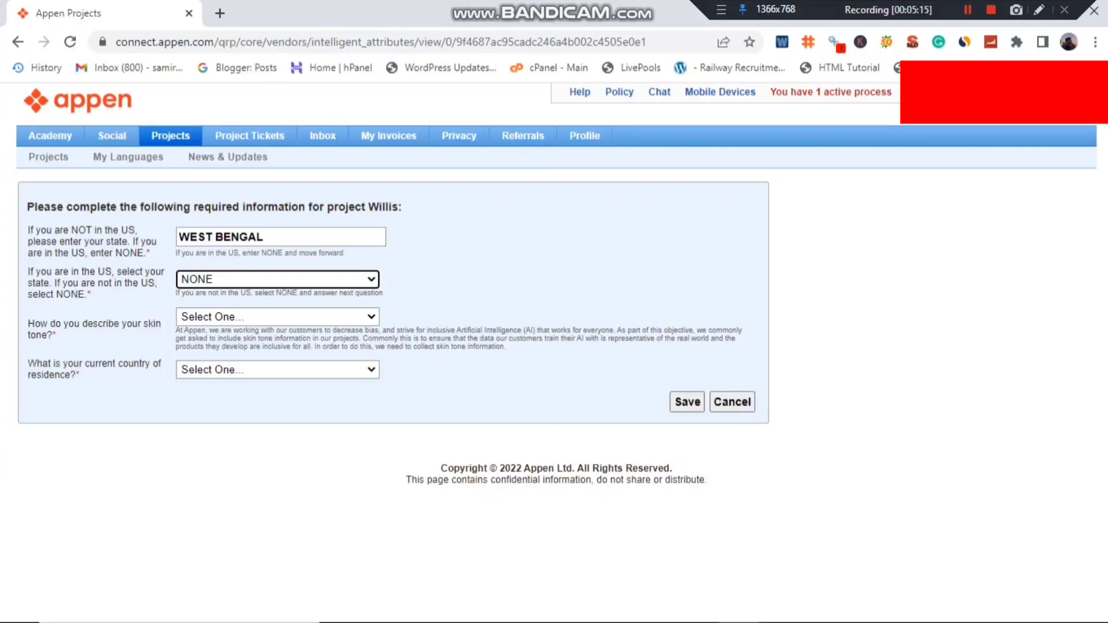
# - Answer the skin tone question for project Willis with Fair
pyautogui.press('Tab')
pyautogui.hotkey('alt', 'Down')
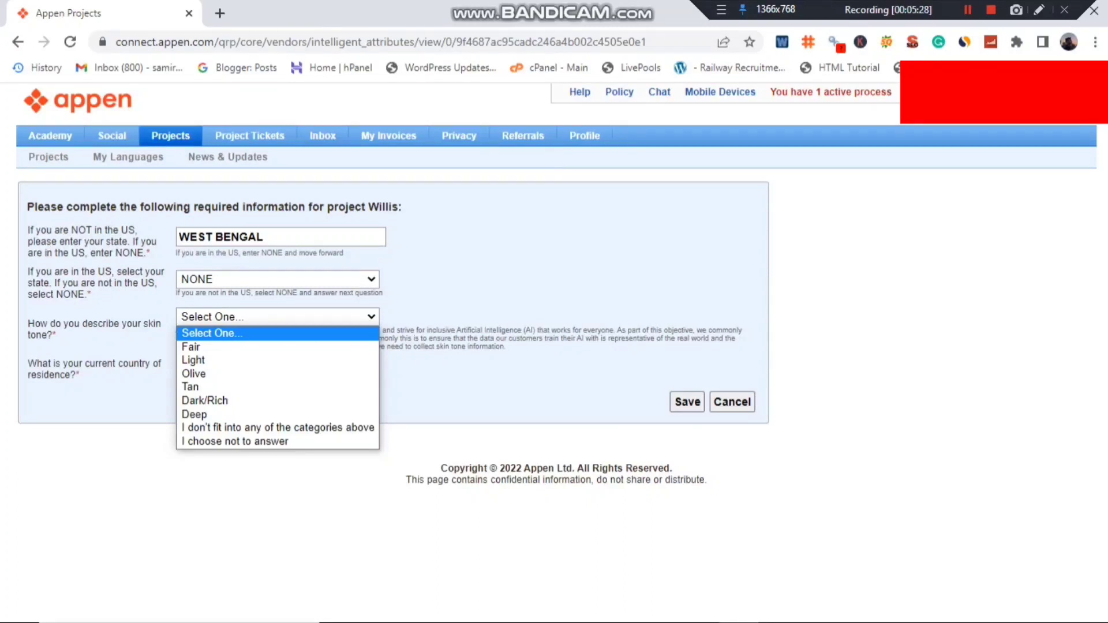
pyautogui.click(191, 346)
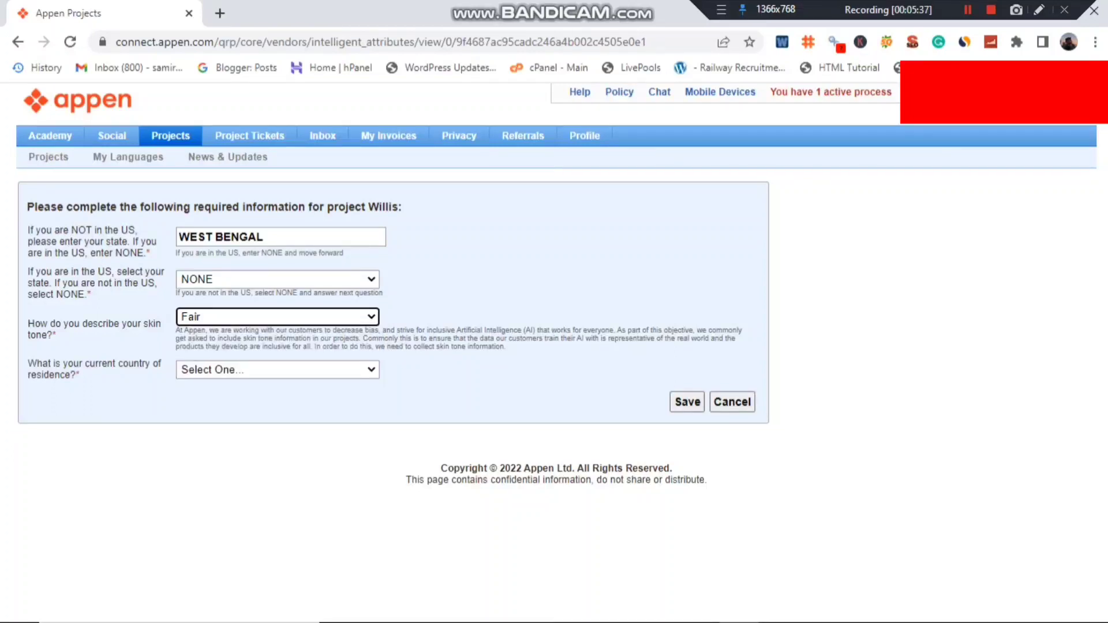
# - Choose India as the current country of residence and save the required information for project Willis
pyautogui.press('Tab')
pyautogui.hotkey('alt', 'Down')
pyautogui.scroll(-20, 306, 226)
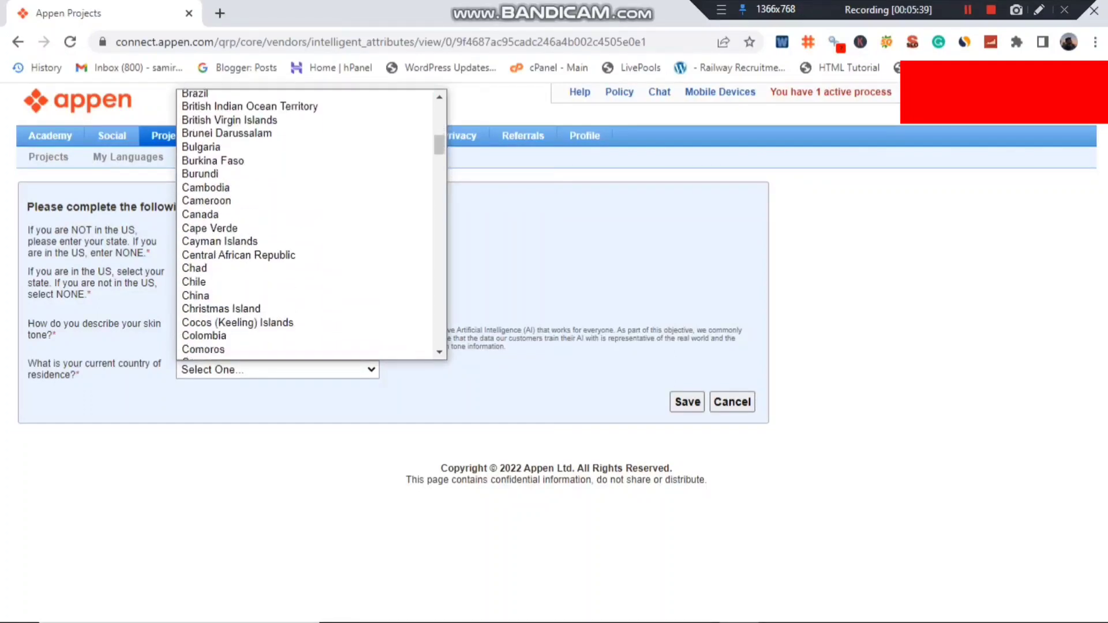
pyautogui.scroll(-5, 306, 225)
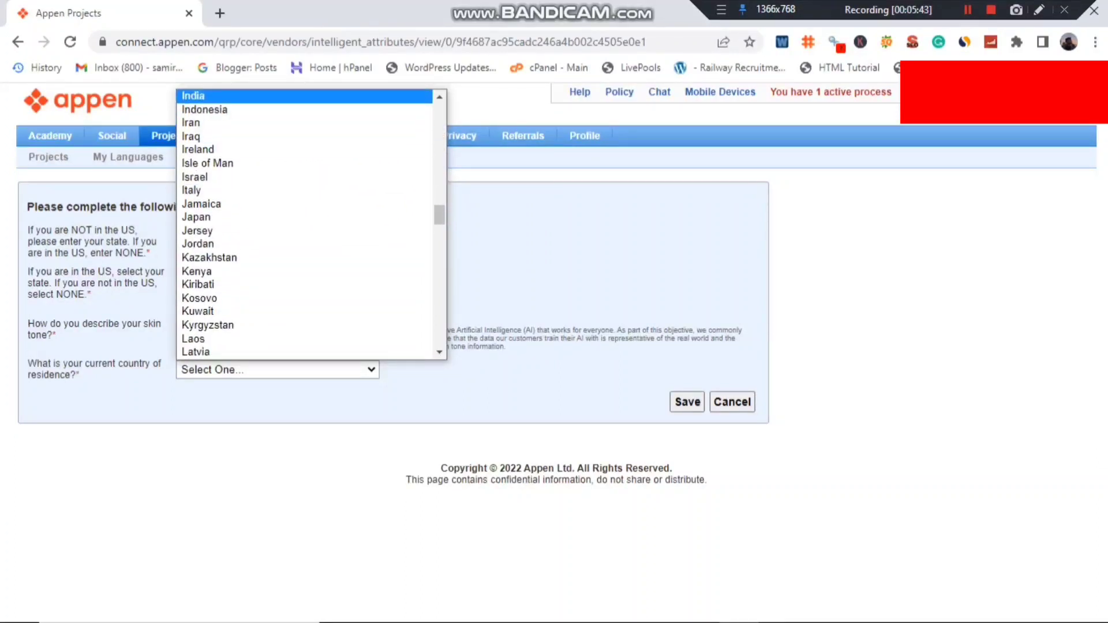
pyautogui.press('Return')
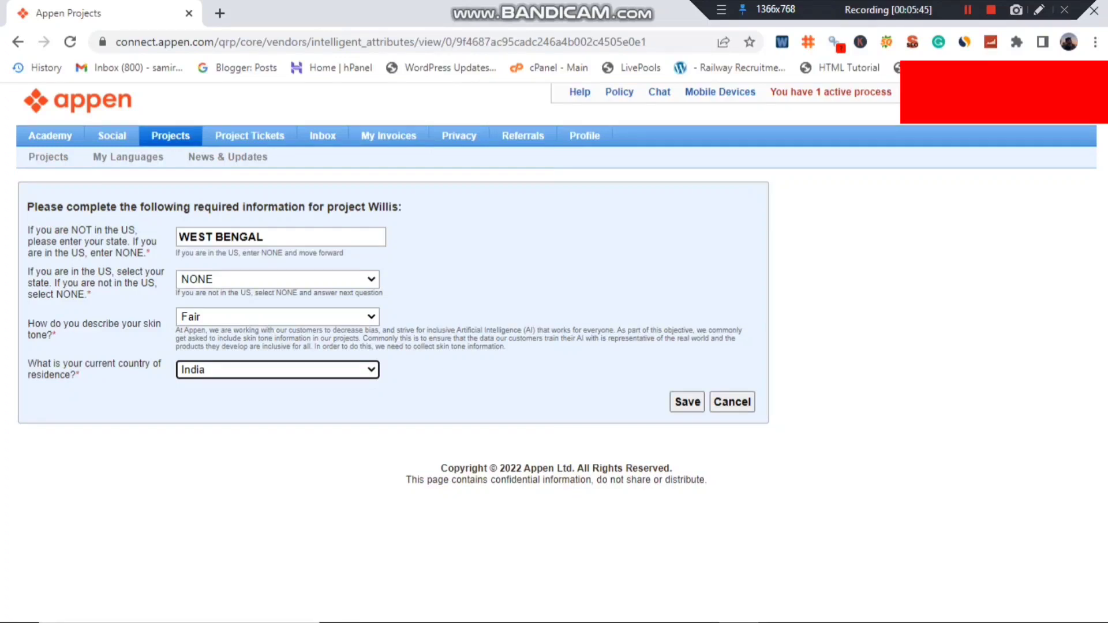
pyautogui.click(687, 402)
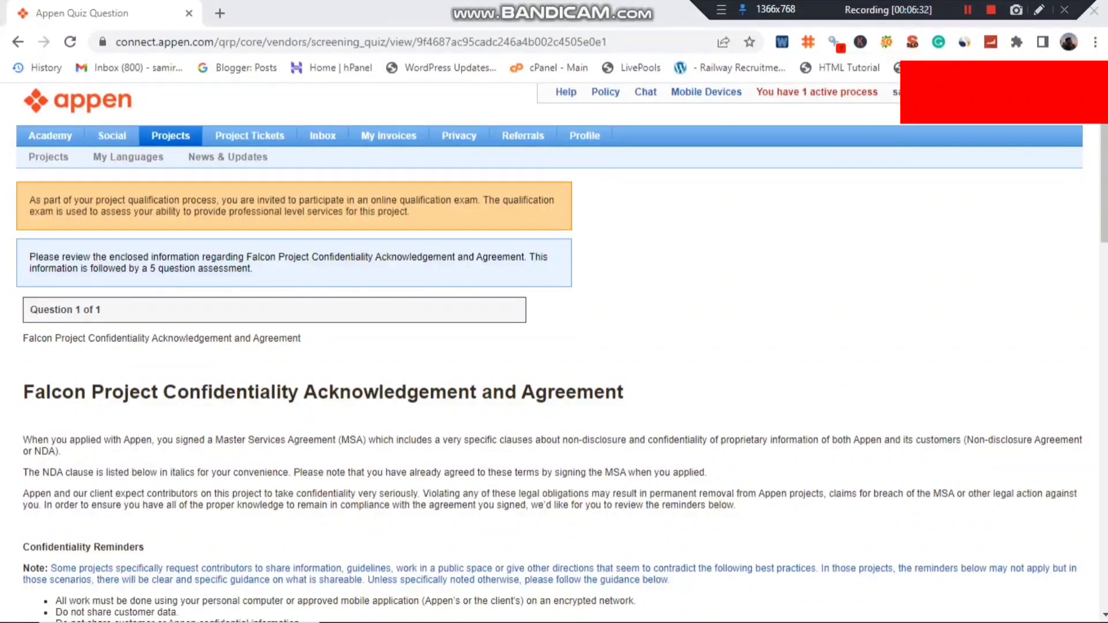
# - Review the Falcon confidentiality agreement text and the five assessment questions that follow it
pyautogui.scroll(-3, 554, 352)
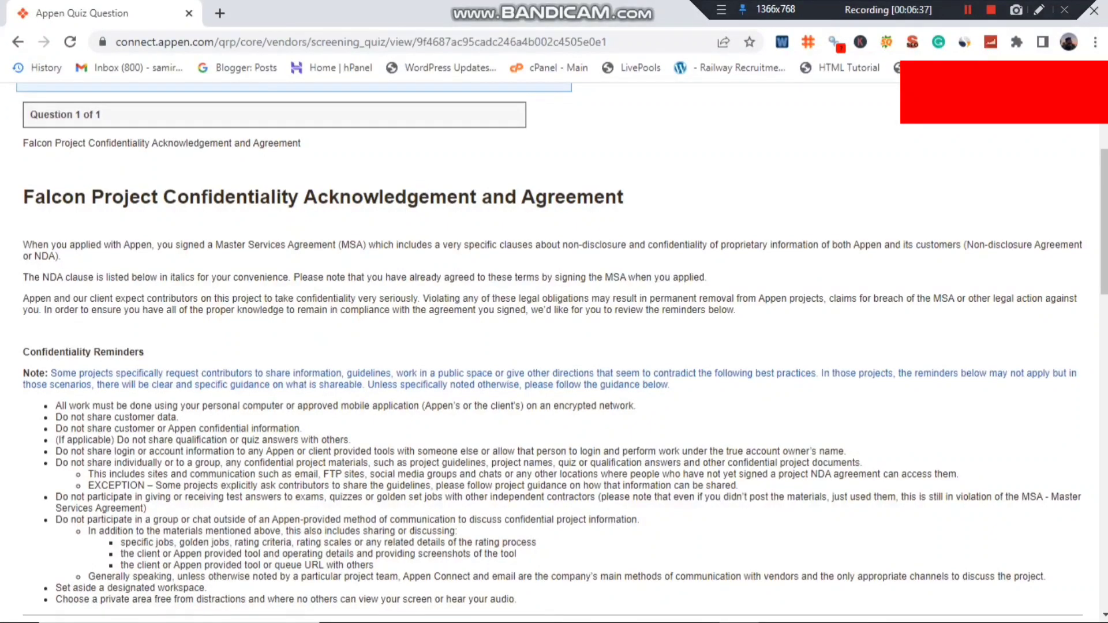
pyautogui.scroll(-3, 555, 352)
pyautogui.scroll(-12, 554, 352)
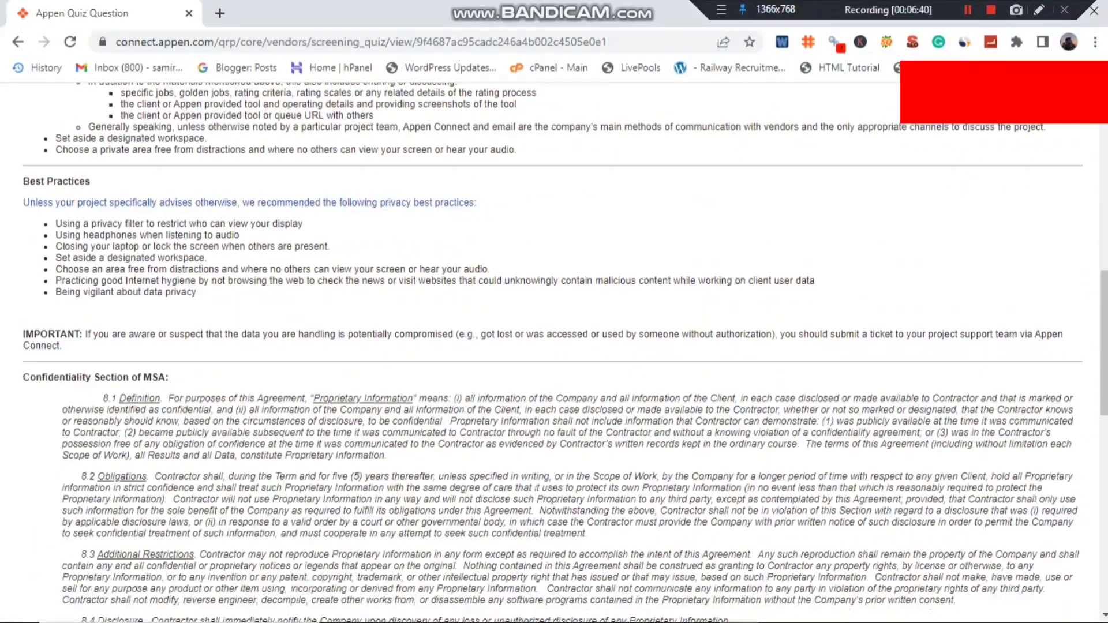
pyautogui.scroll(-2, 554, 352)
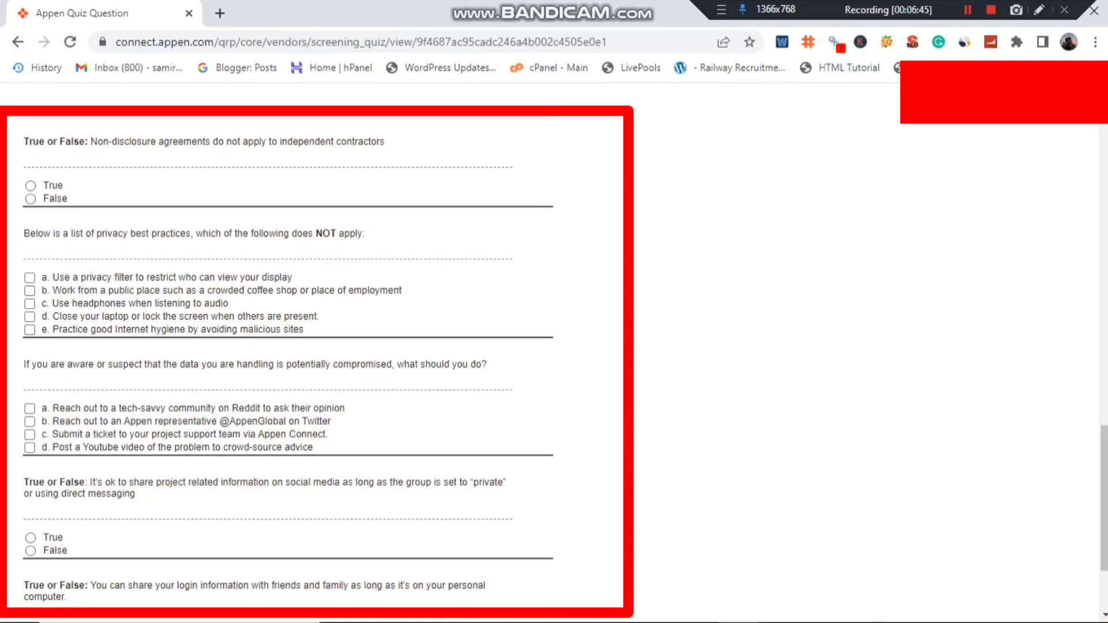
pyautogui.scroll(-1, 289, 352)
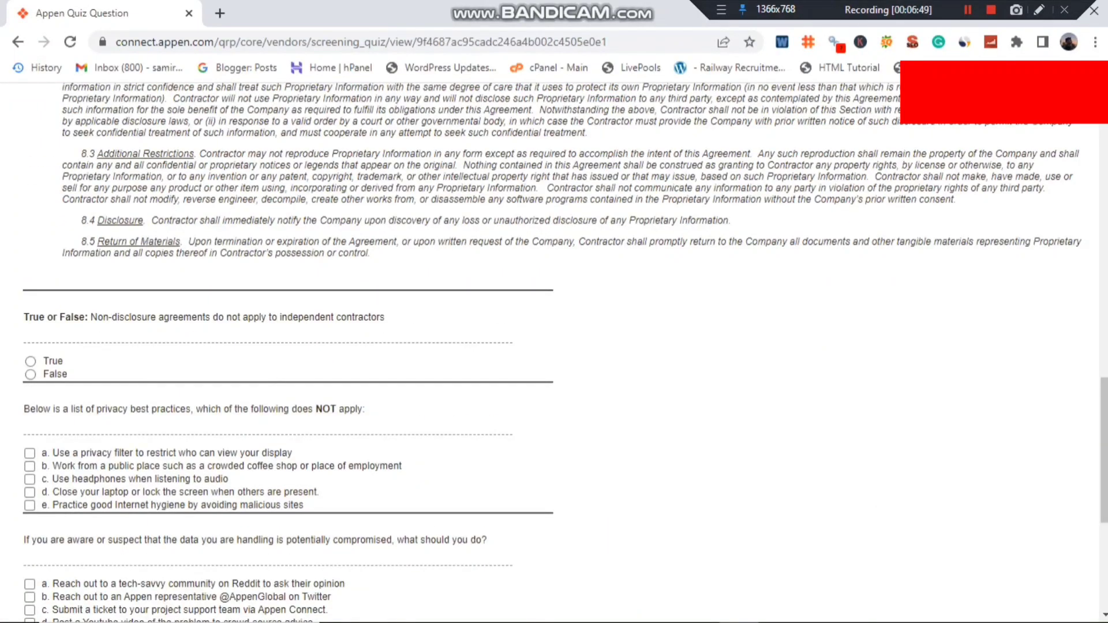
pyautogui.scroll(-4, 555, 346)
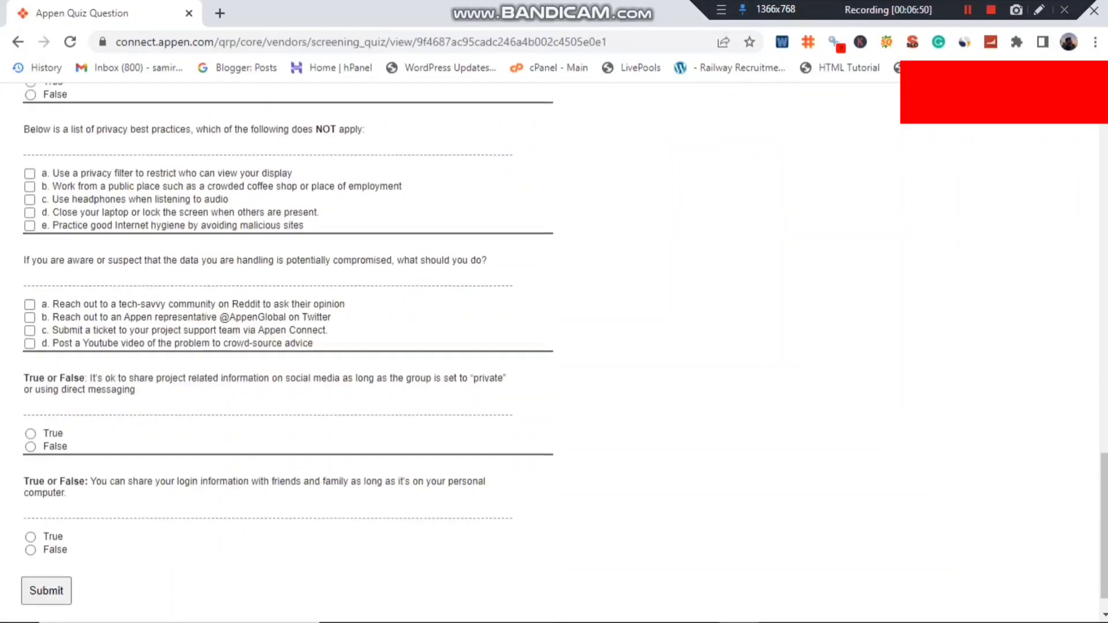
pyautogui.scroll(2, 554, 347)
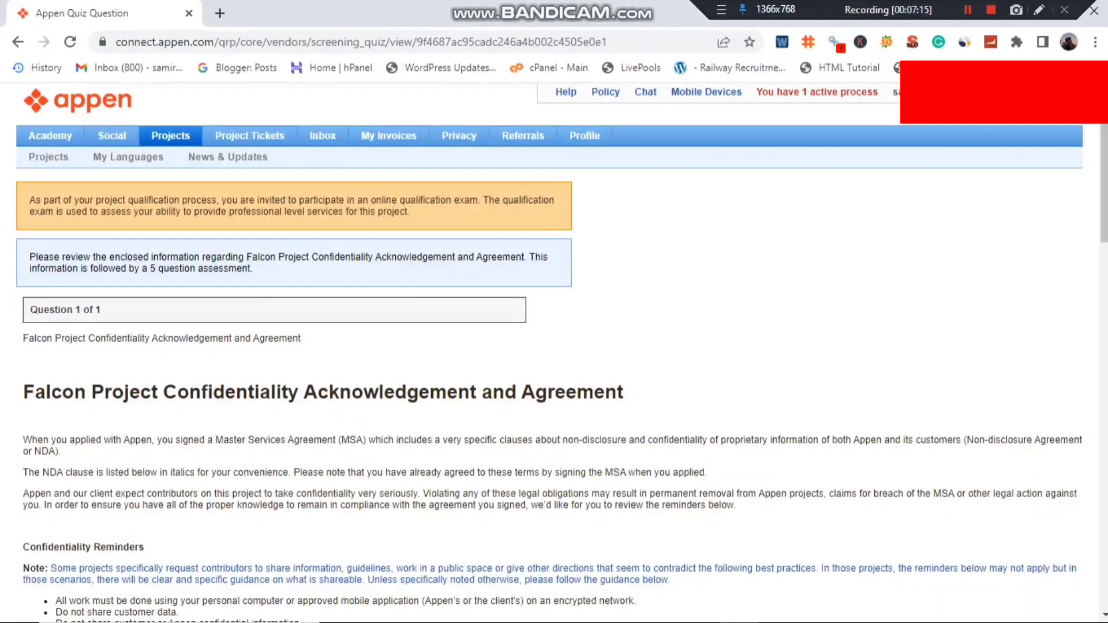
pyautogui.scroll(-7, 554, 352)
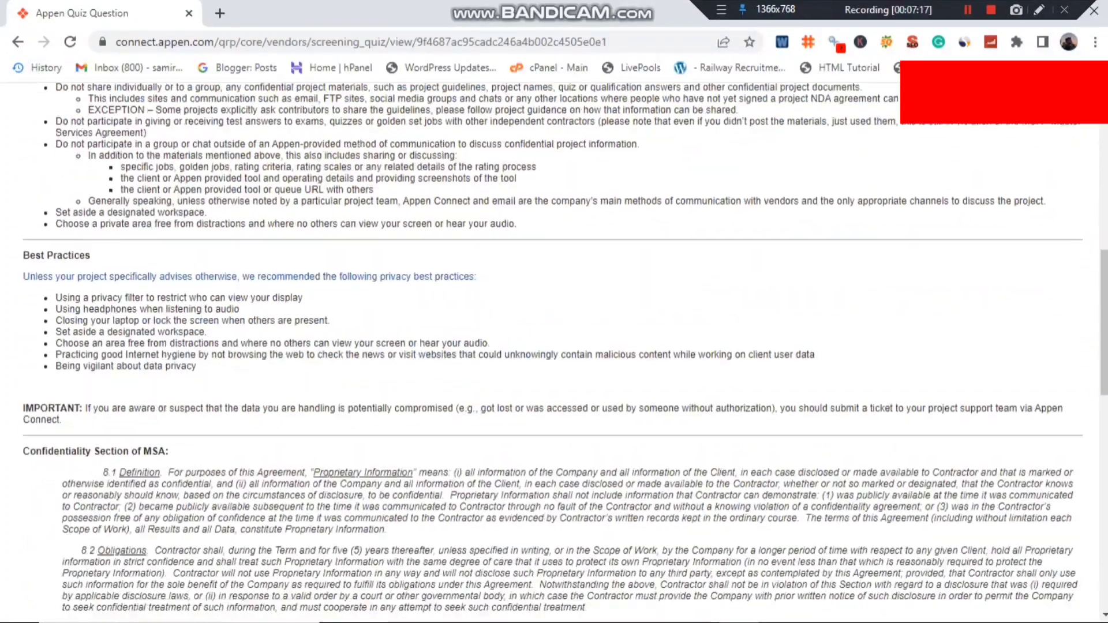
pyautogui.scroll(-5, 555, 352)
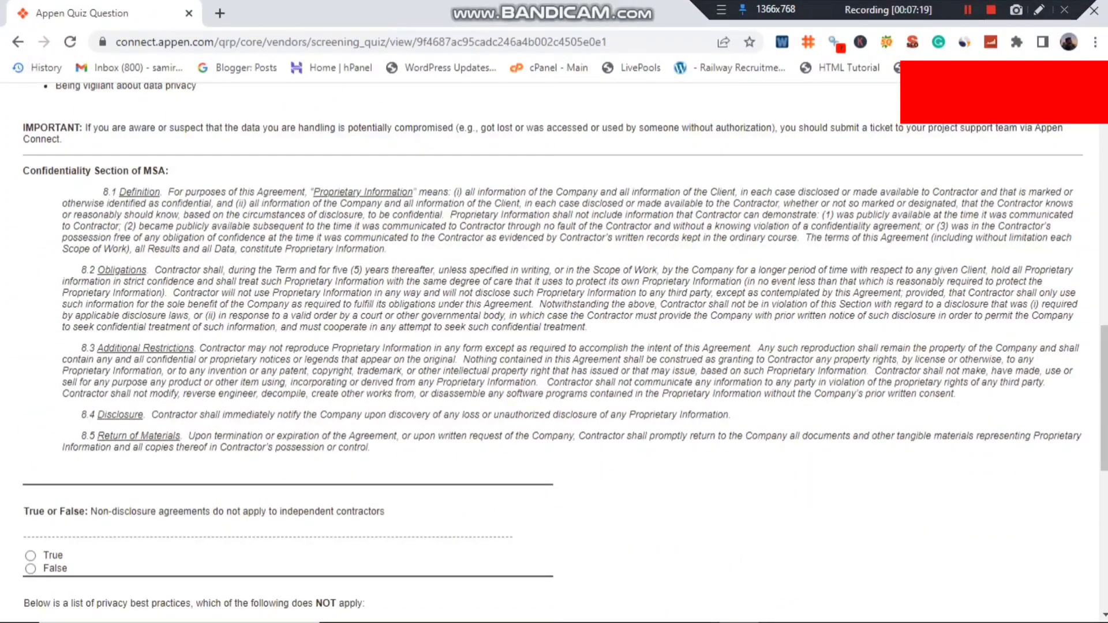
pyautogui.scroll(-5, 554, 352)
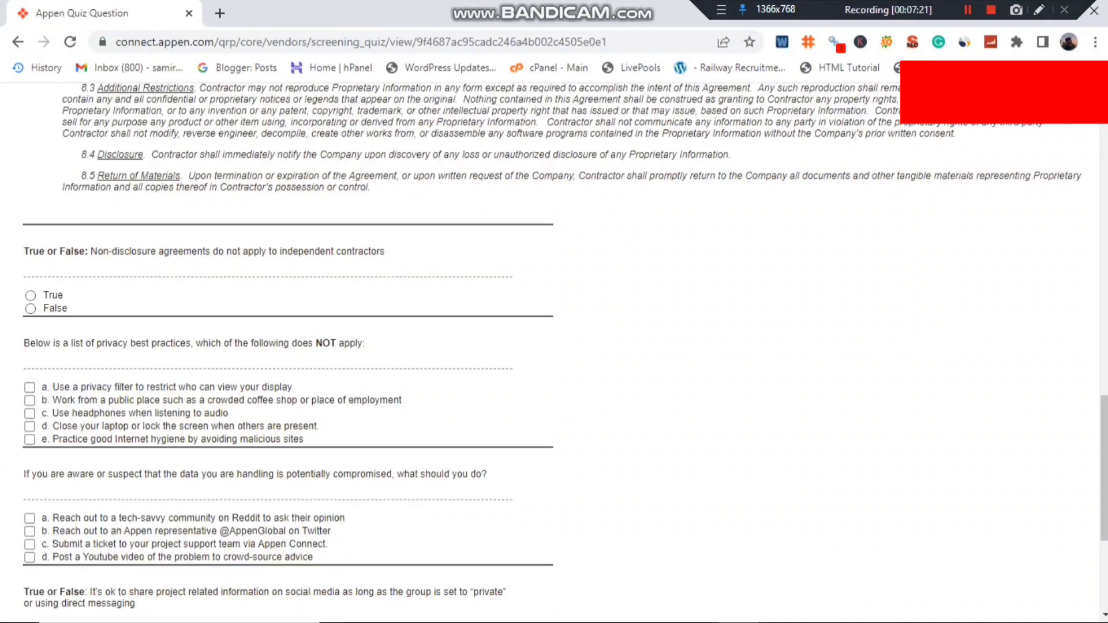
pyautogui.scroll(-4, 554, 352)
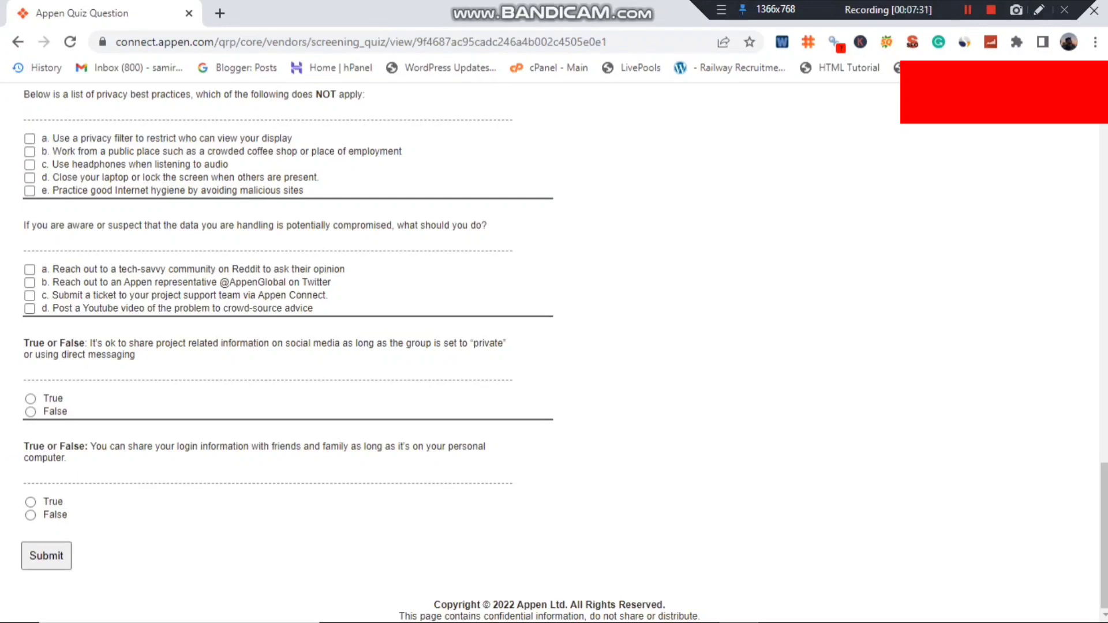
pyautogui.scroll(2, 554, 352)
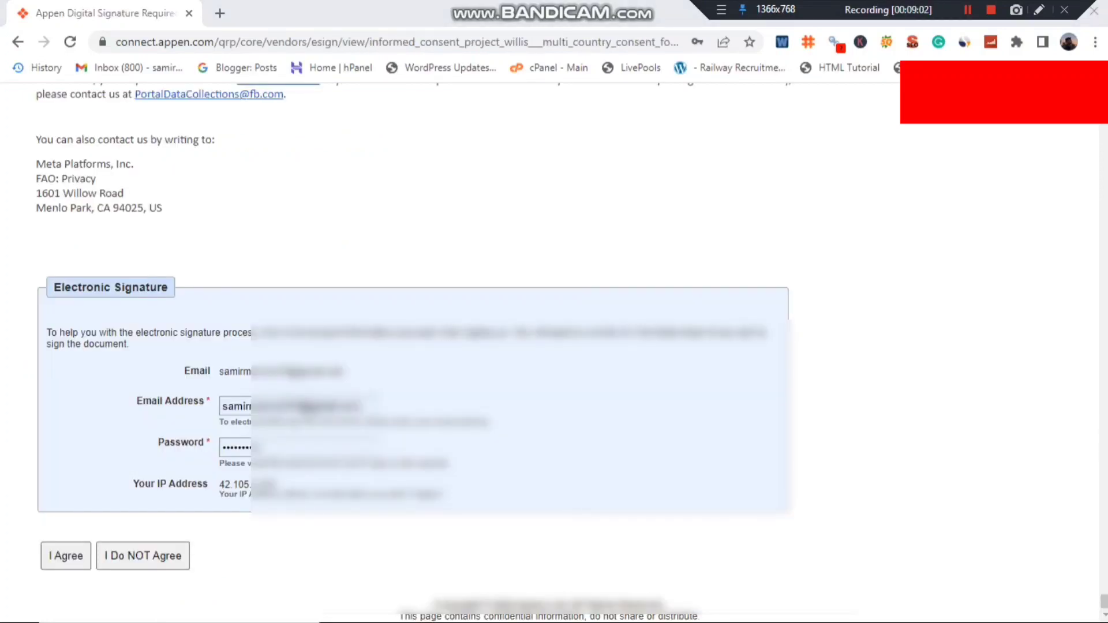
# - Agree to the Project Willis informed consent document and dismiss the Process Status message
pyautogui.click(66, 555)
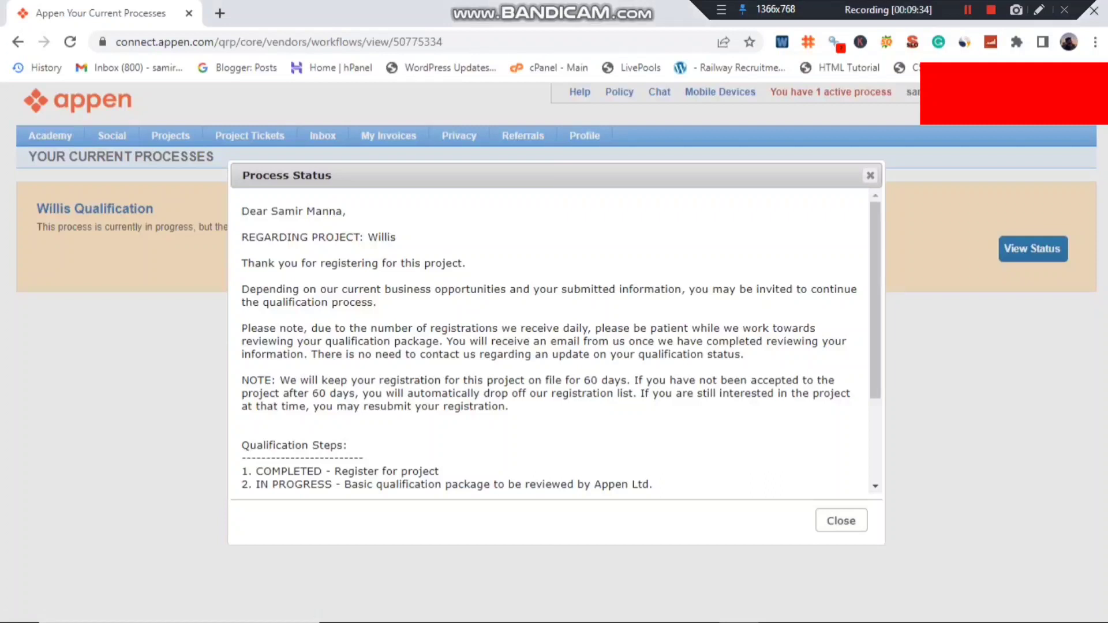
pyautogui.click(841, 521)
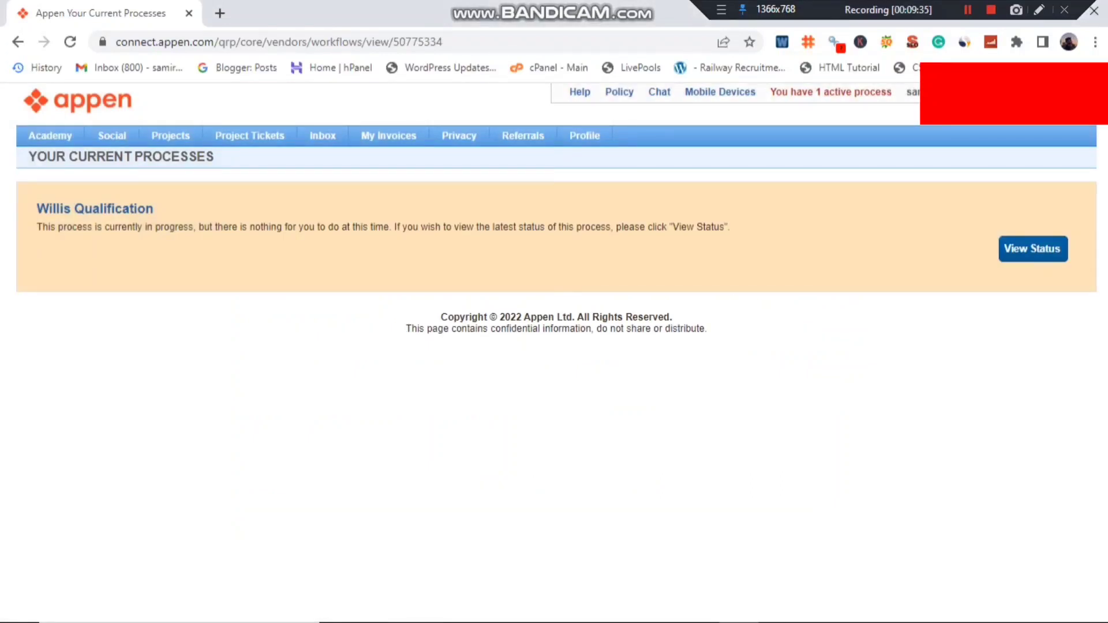